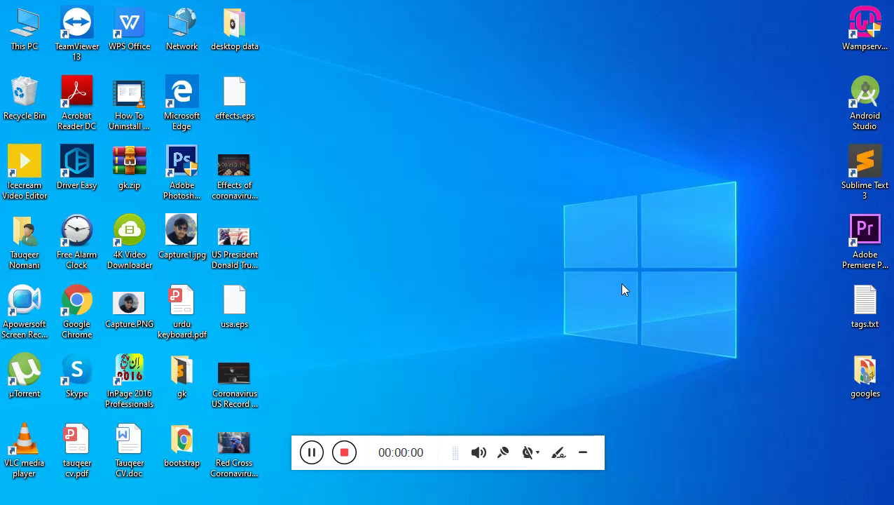
Step: Refresh the desktop from its right-click menu
click(586, 452)
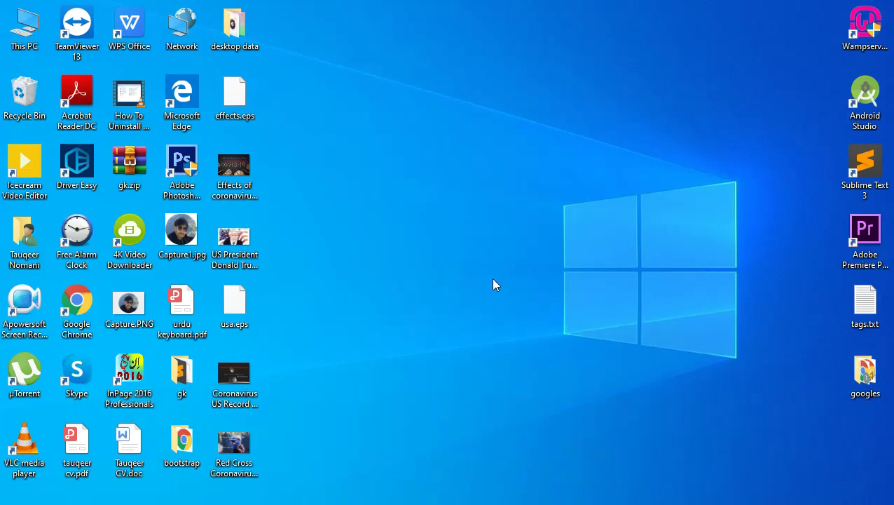
right_click(513, 259)
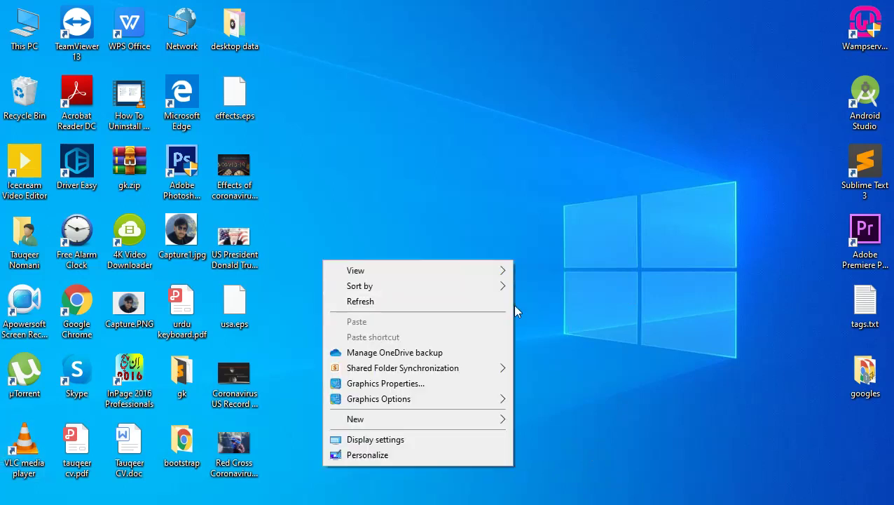
click(457, 303)
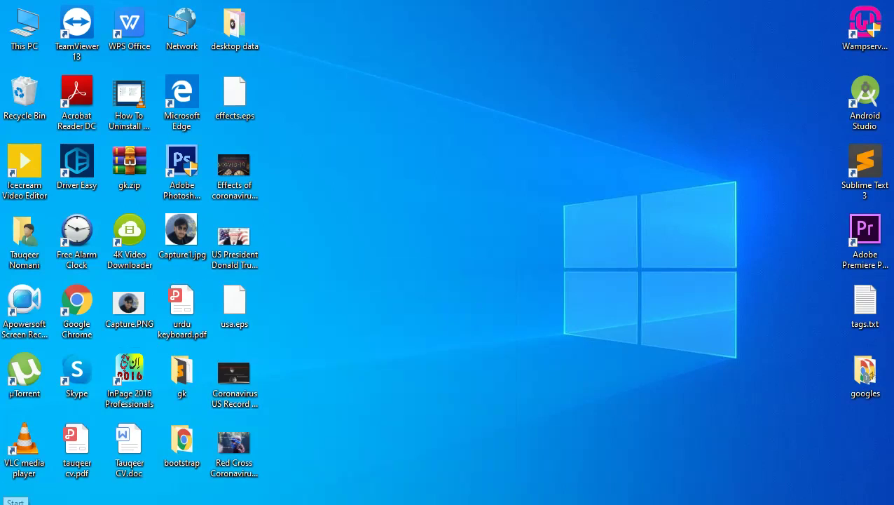
Step: Open the Start menu with the Windows key
click(15, 502)
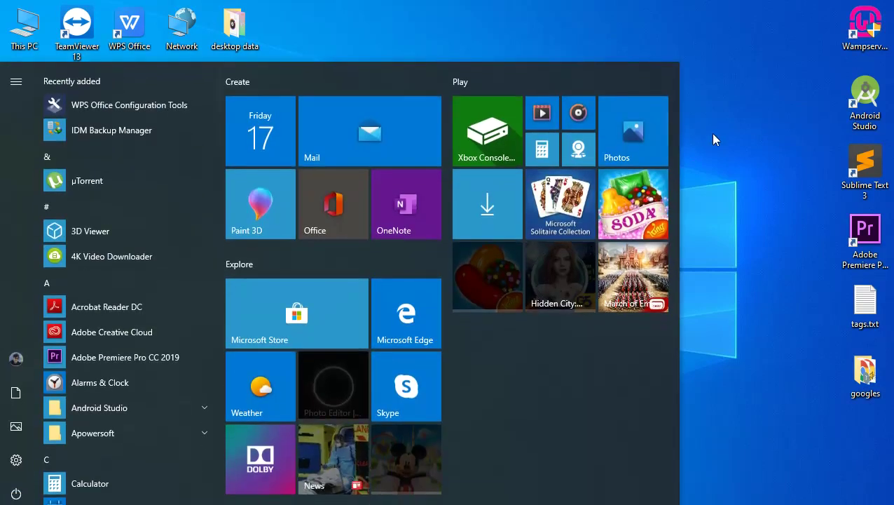
click(713, 135)
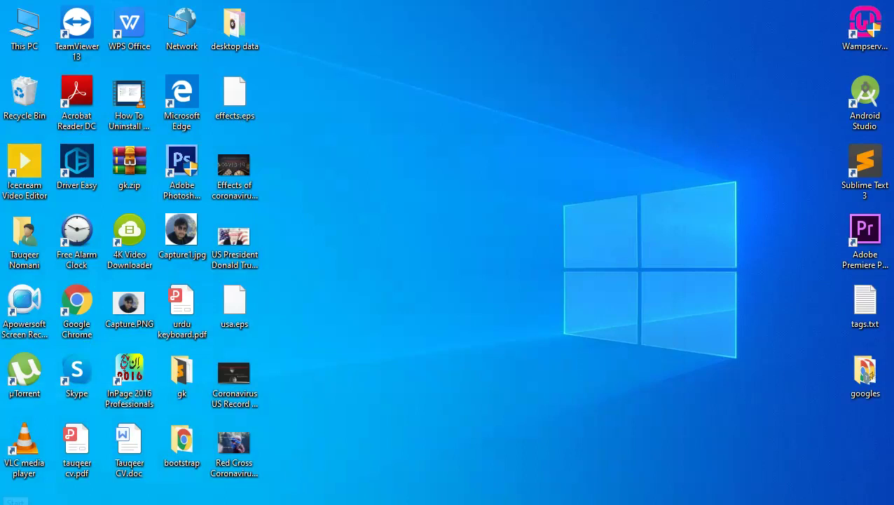
key(super)
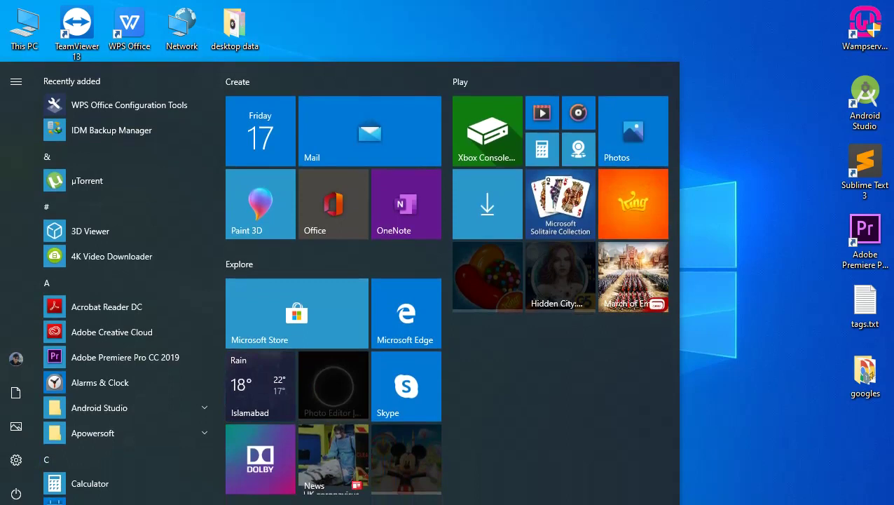
Step: Search for 'word' and launch Microsoft Word 2010 from the results
text(mi)
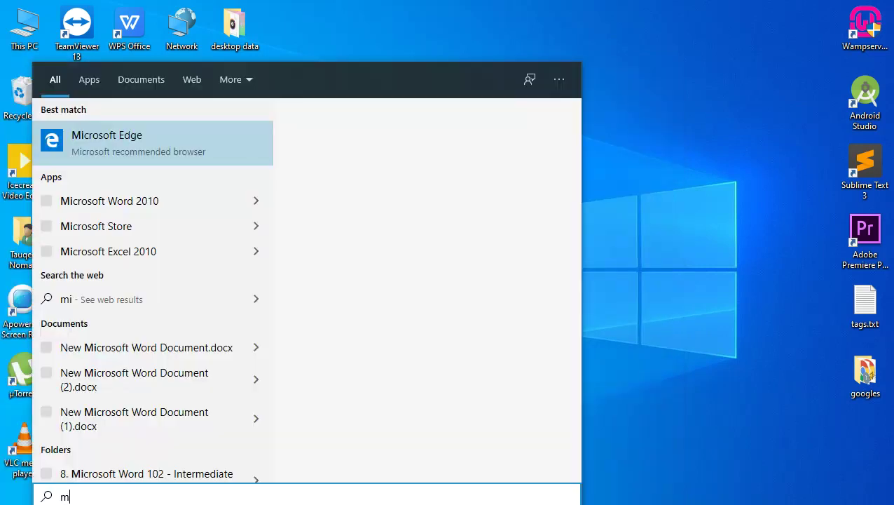
text(s)
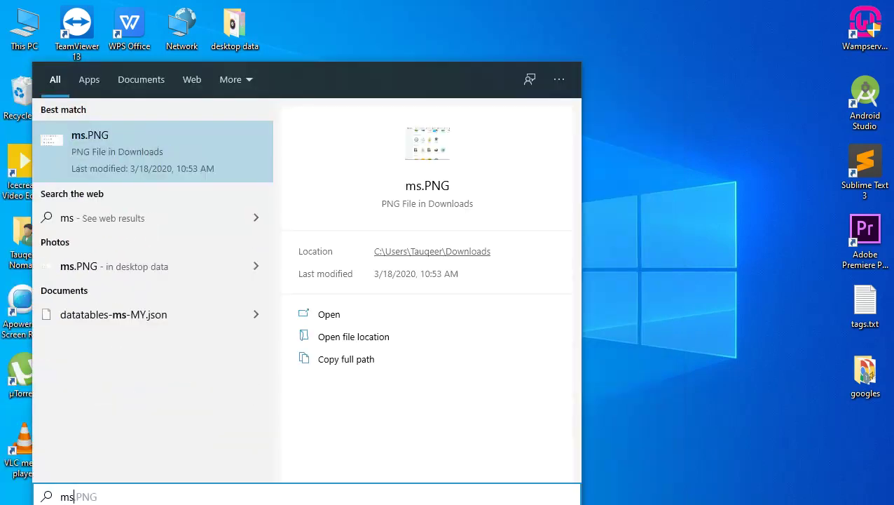
key(BackSpace)
key(BackSpace)
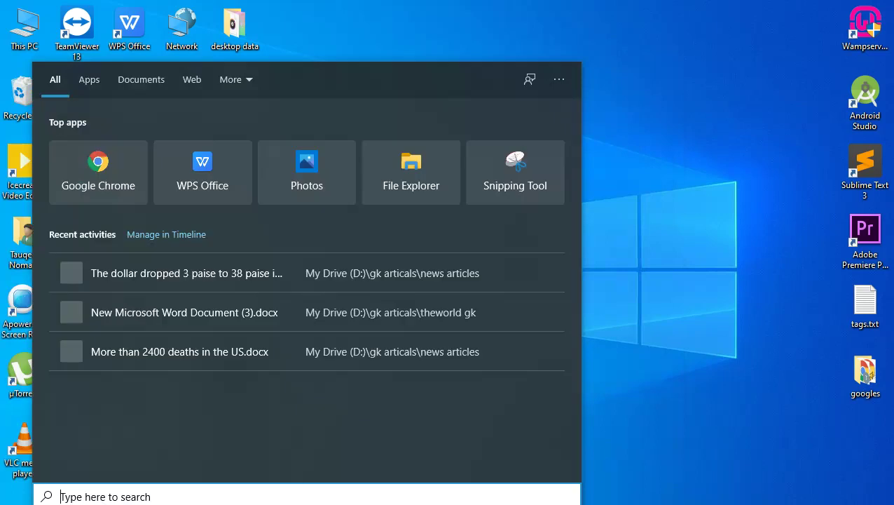
text(word)
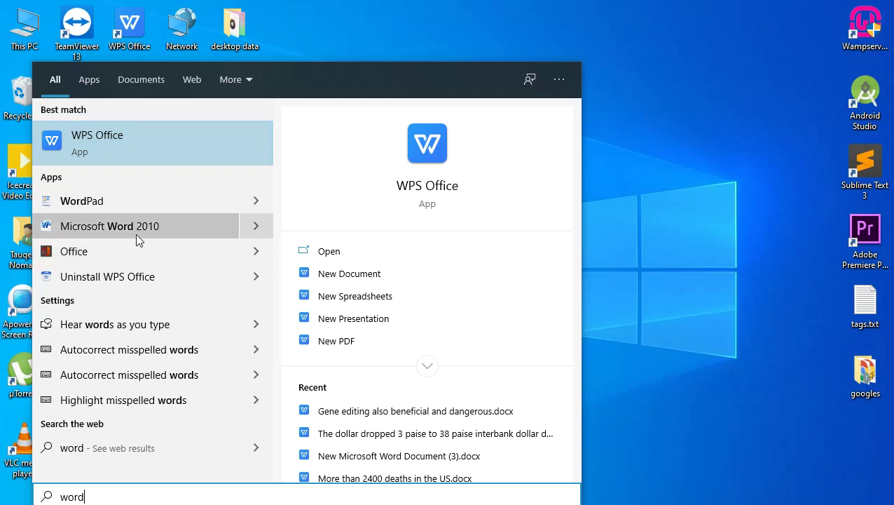
click(156, 236)
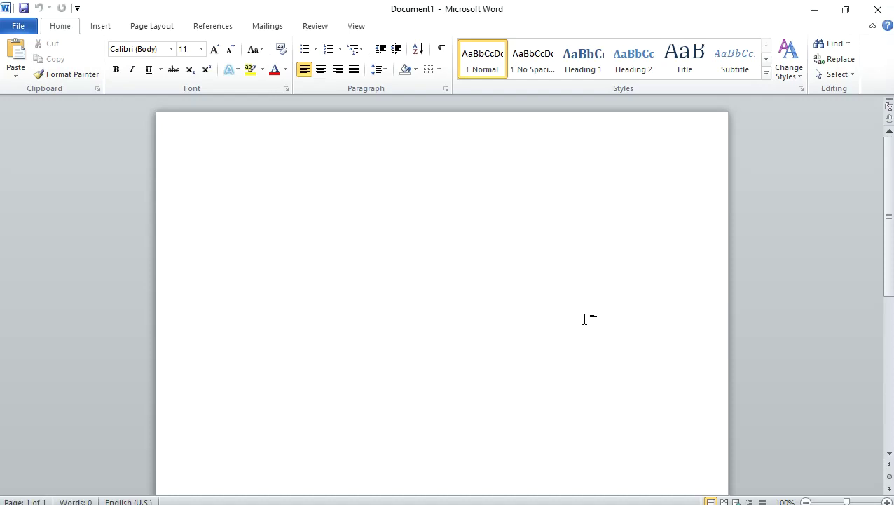
Step: Close the newly opened blank Word 2010 window
click(879, 9)
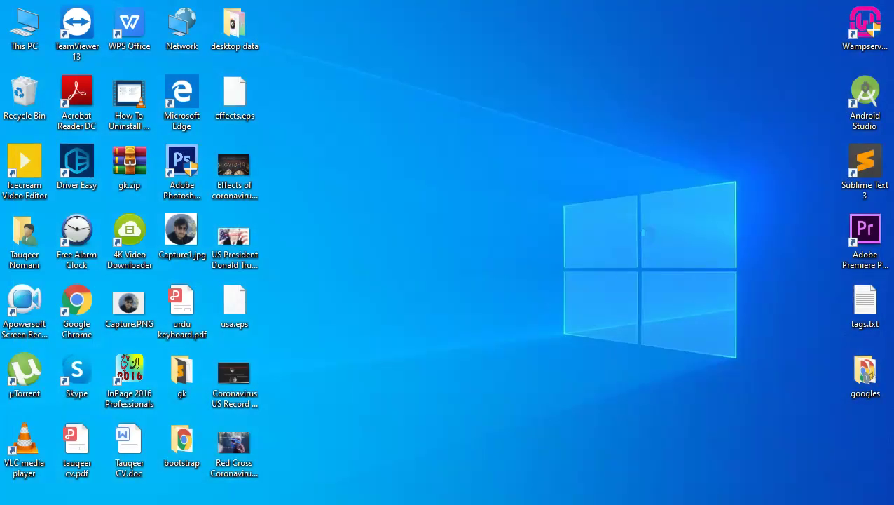
Step: Look over the desktop's New submenu, dismiss it, and reopen the Start menu
right_click(648, 235)
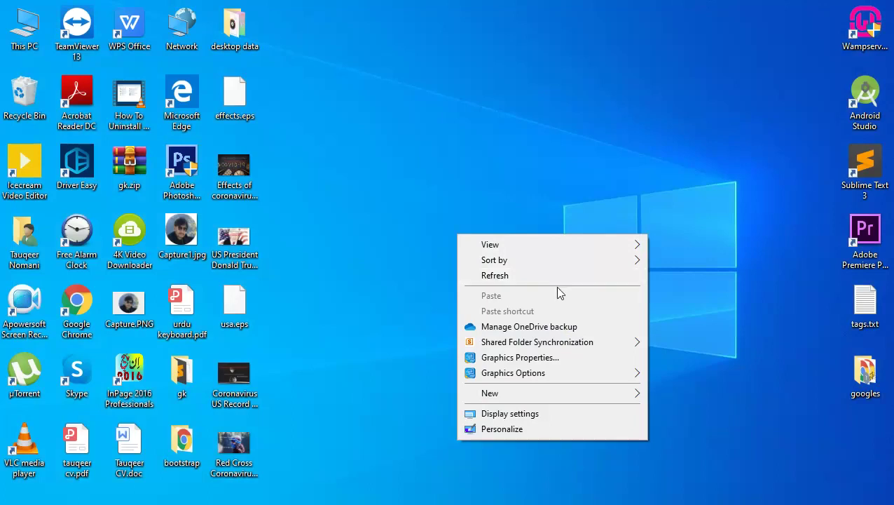
mouse_move(551, 397)
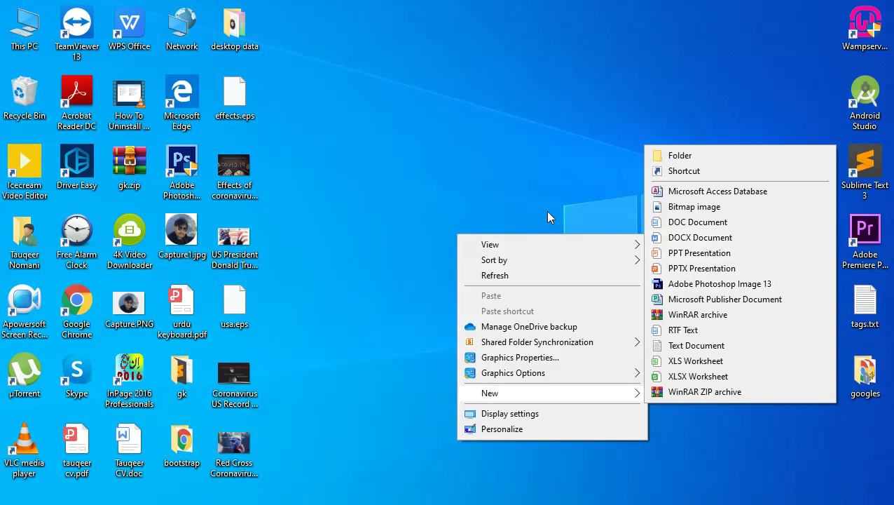
click(477, 187)
key(super)
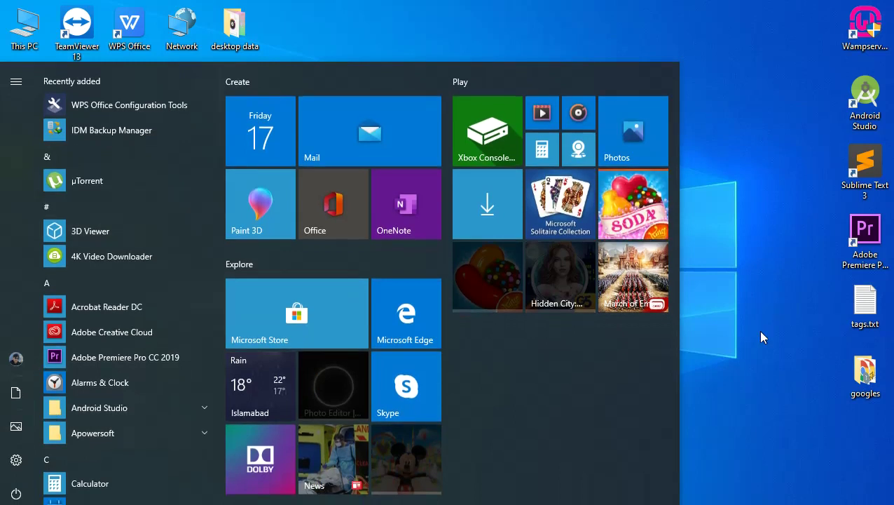
Step: Launch Word 2010 via 'wor', close the activation notice, and choose Don't make changes for updates
text(wor)
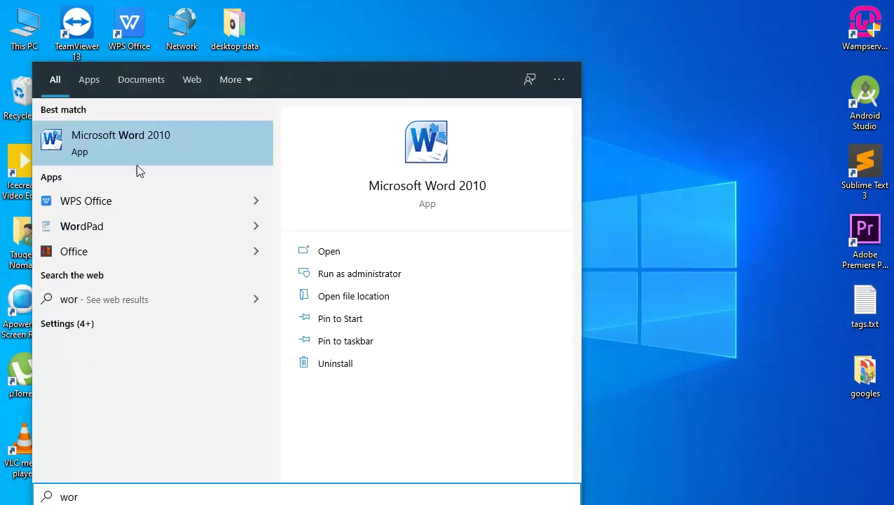
click(133, 141)
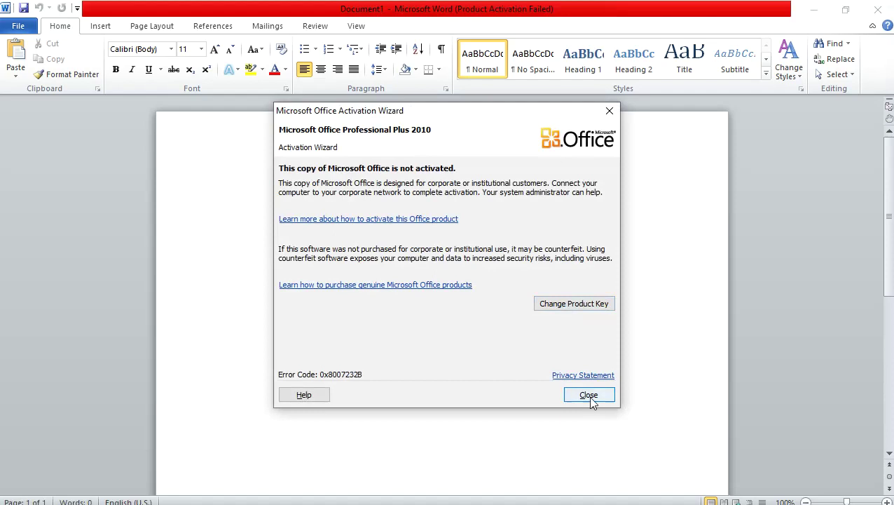
click(589, 395)
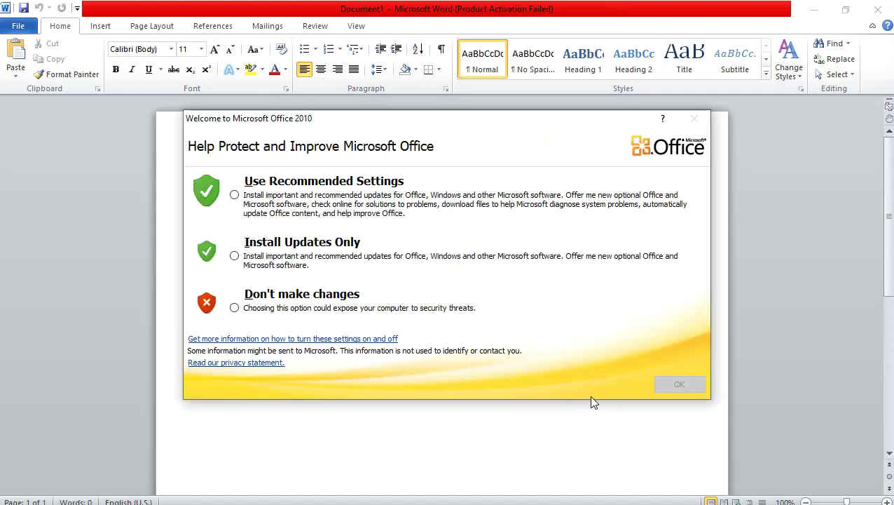
click(235, 308)
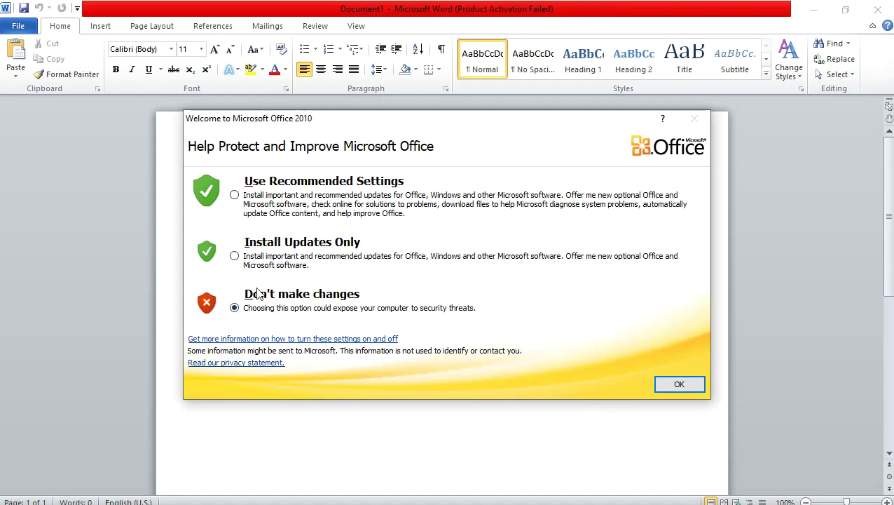
click(681, 385)
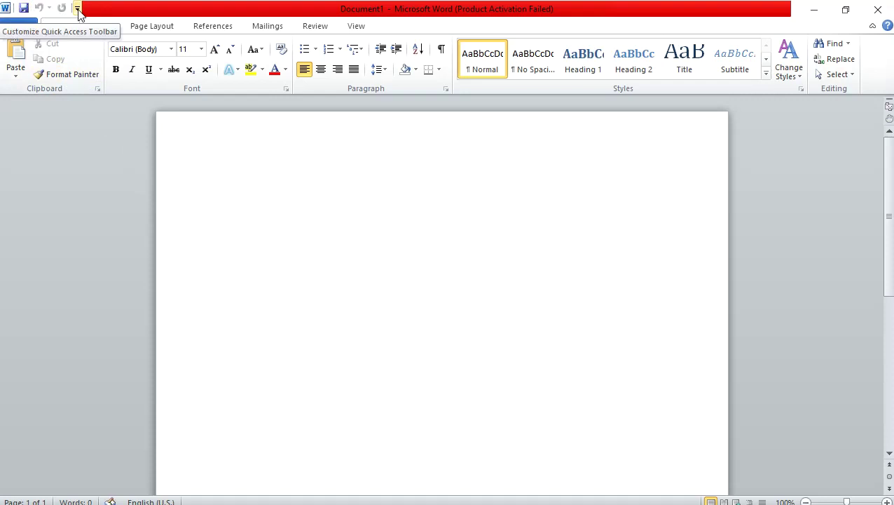
click(79, 10)
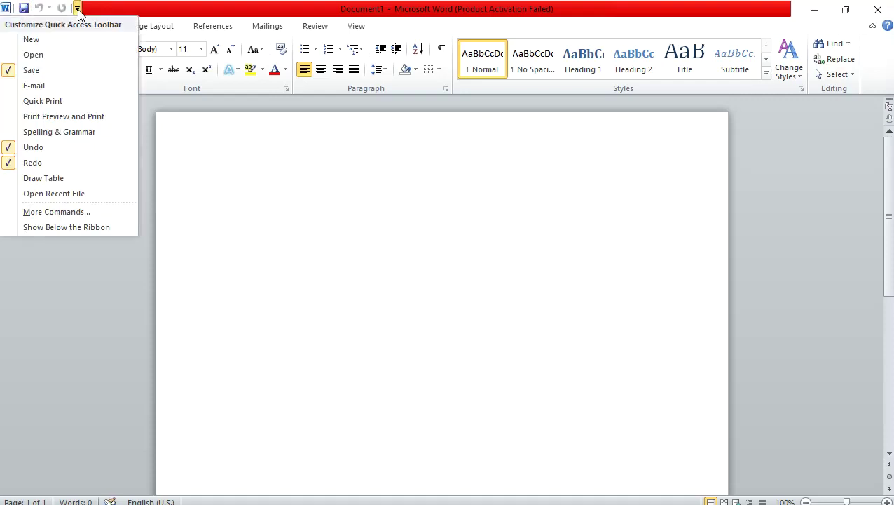
click(32, 56)
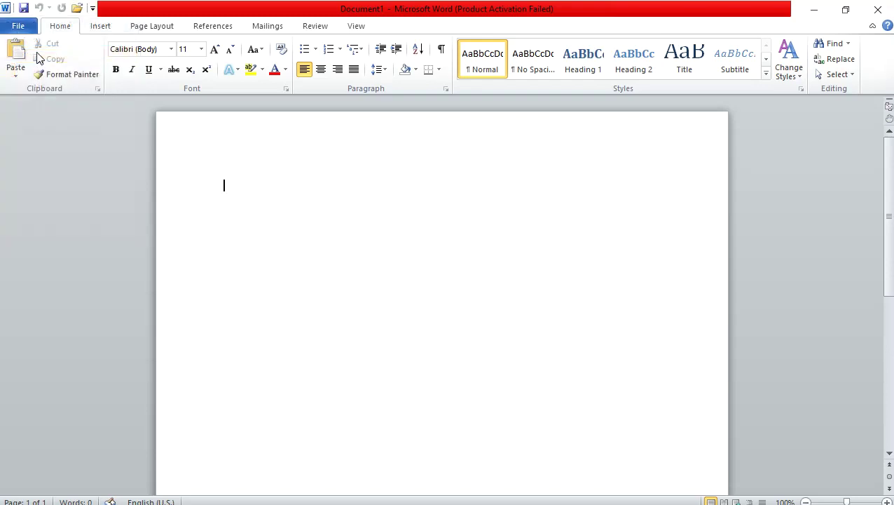
click(91, 9)
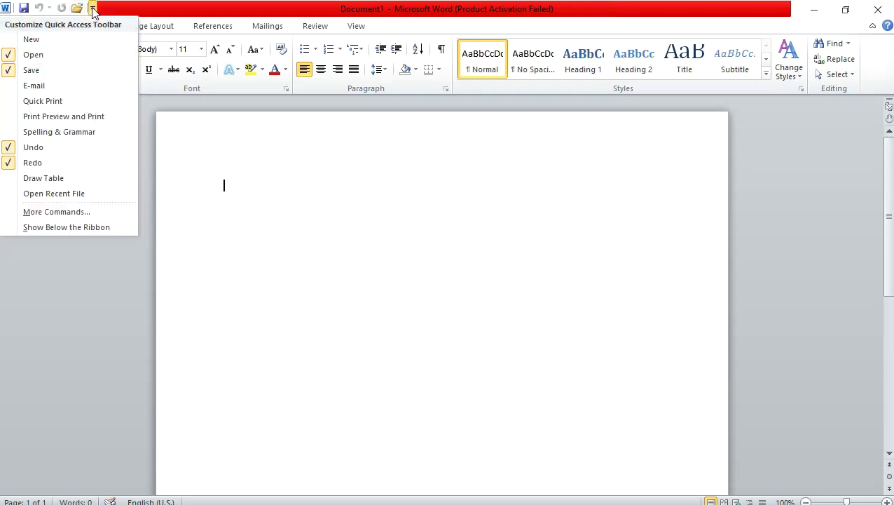
click(48, 60)
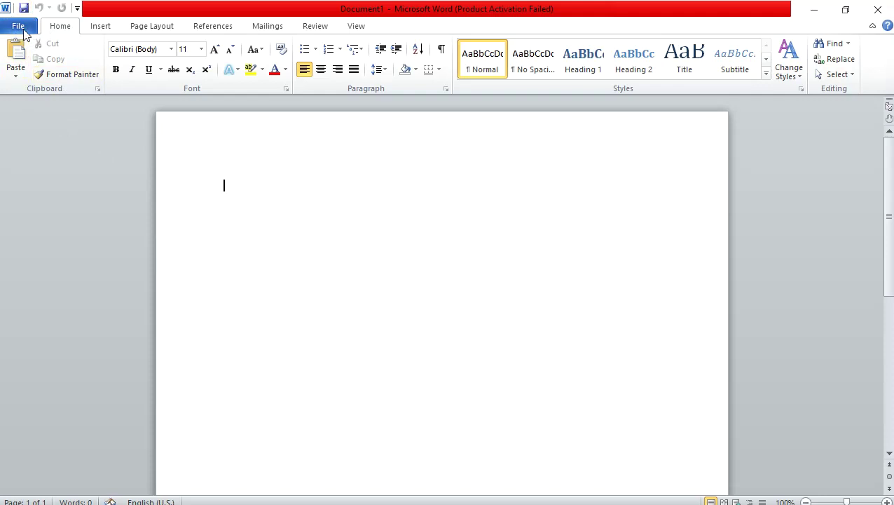
click(22, 29)
click(23, 31)
click(23, 32)
click(23, 32)
click(21, 31)
click(21, 30)
click(20, 27)
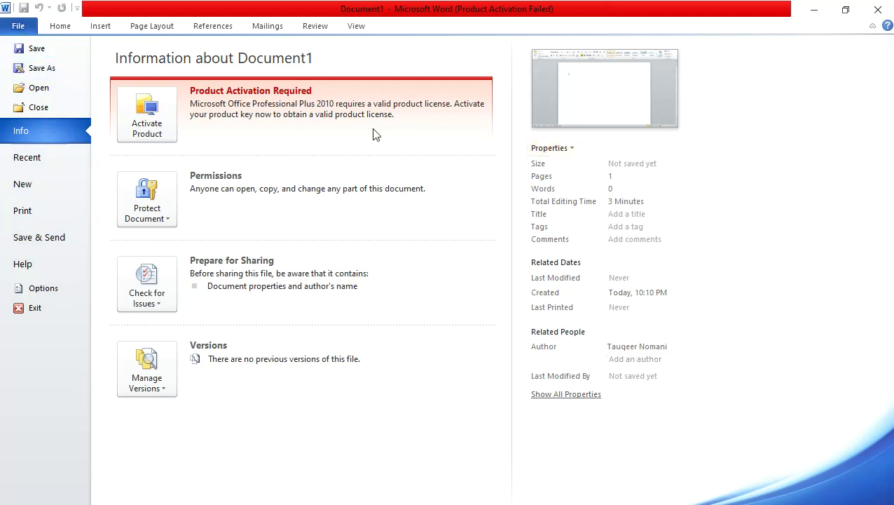
click(25, 25)
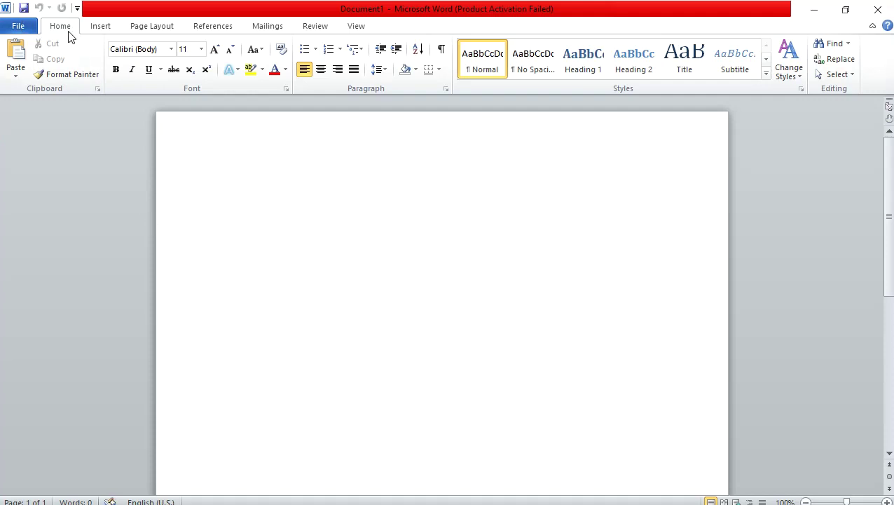
Step: Browse the Insert, View and Mailings tabs, then type 'TAB' in the document
click(102, 31)
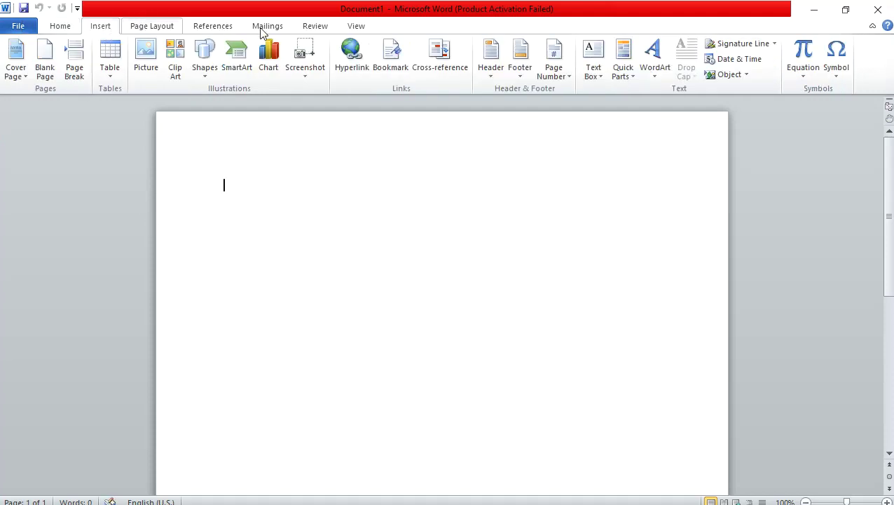
scroll(353, 35, down, 1)
scroll(222, 33, down, 2)
scroll(222, 34, up, 1)
scroll(281, 33, down, 1)
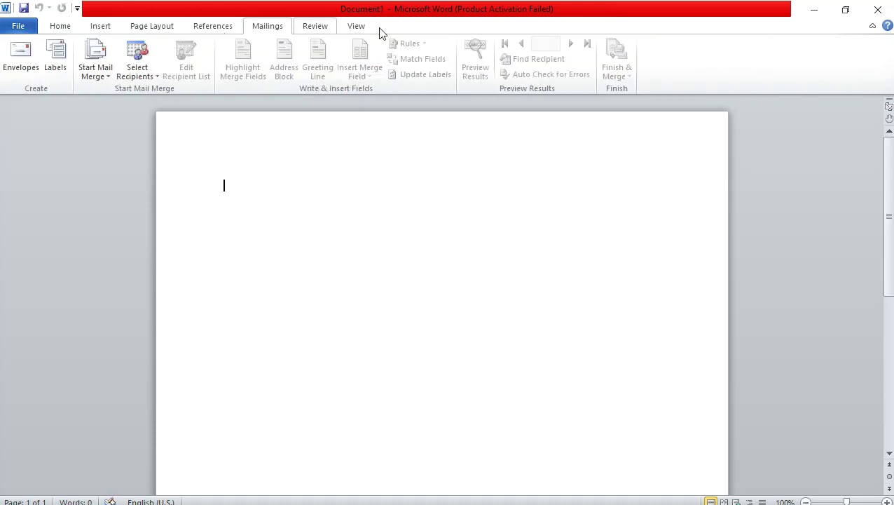
scroll(364, 31, down, 1)
click(349, 28)
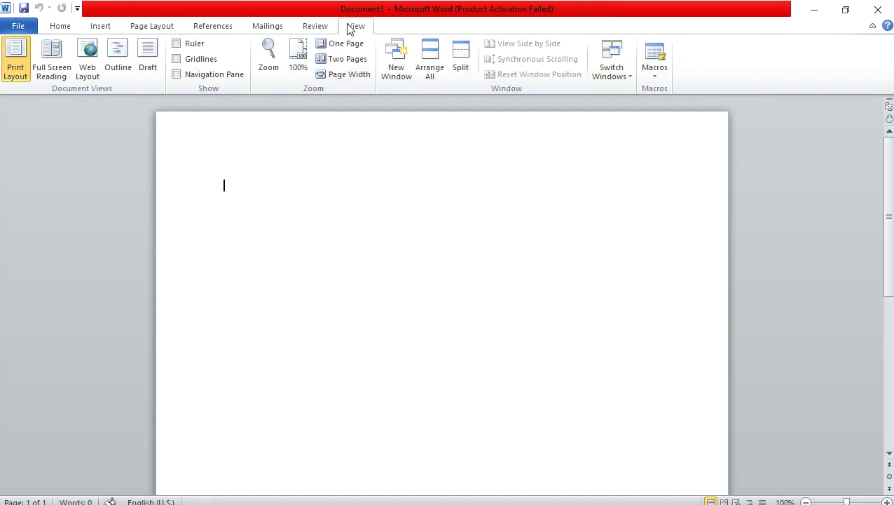
click(275, 27)
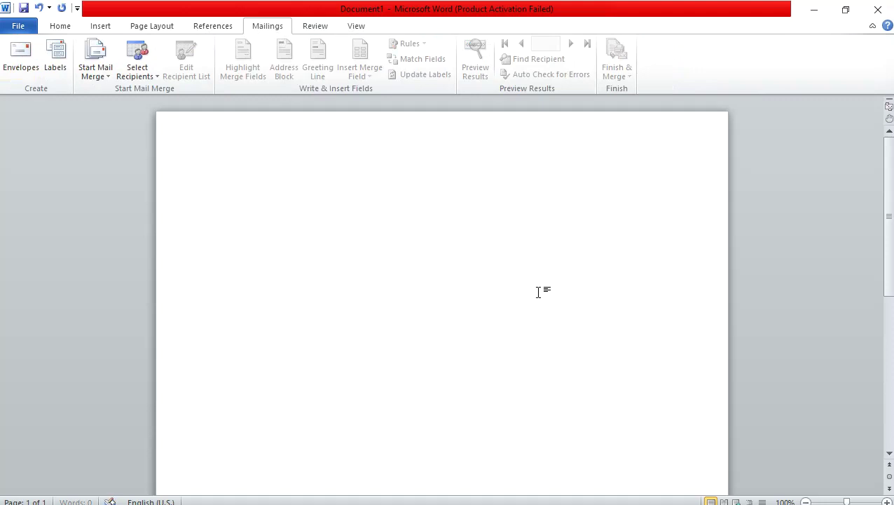
text(TAB)
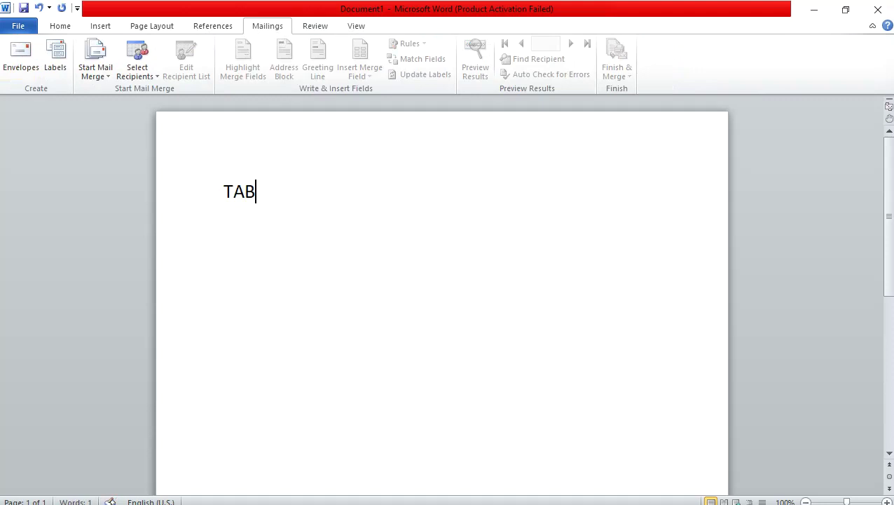
Step: Replace the text with a fresh 'TAB' and enlarge it to font size 37
key(ctrl+a)
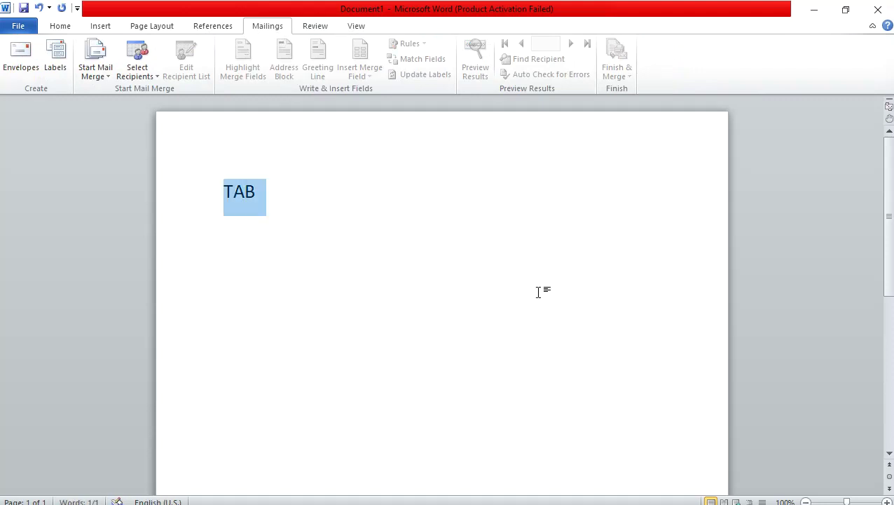
key(Delete)
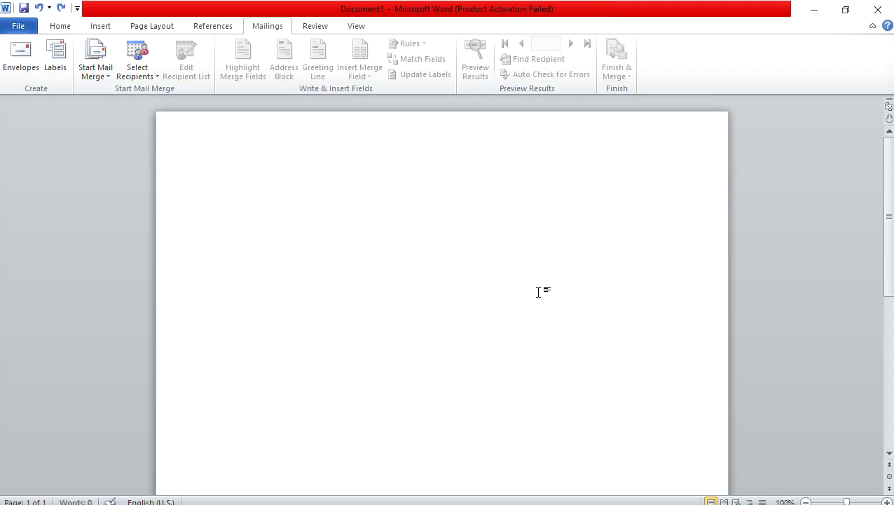
text(TAB)
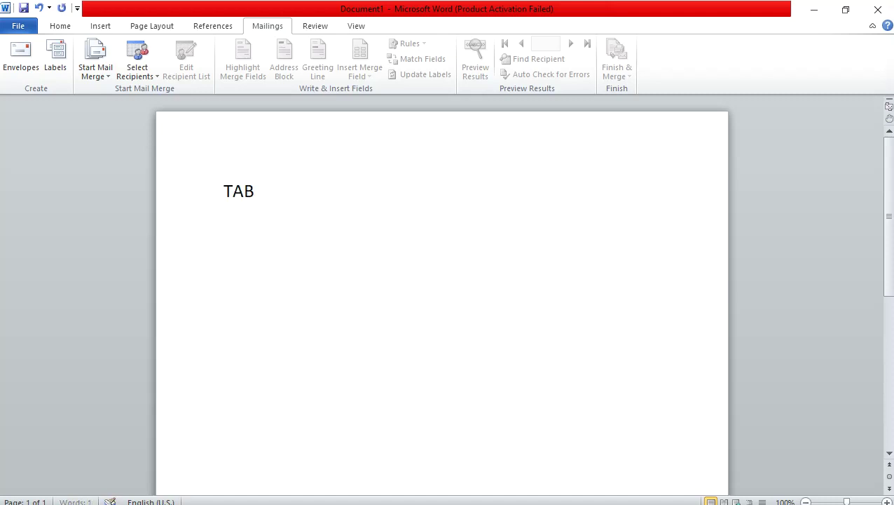
key(ctrl+a)
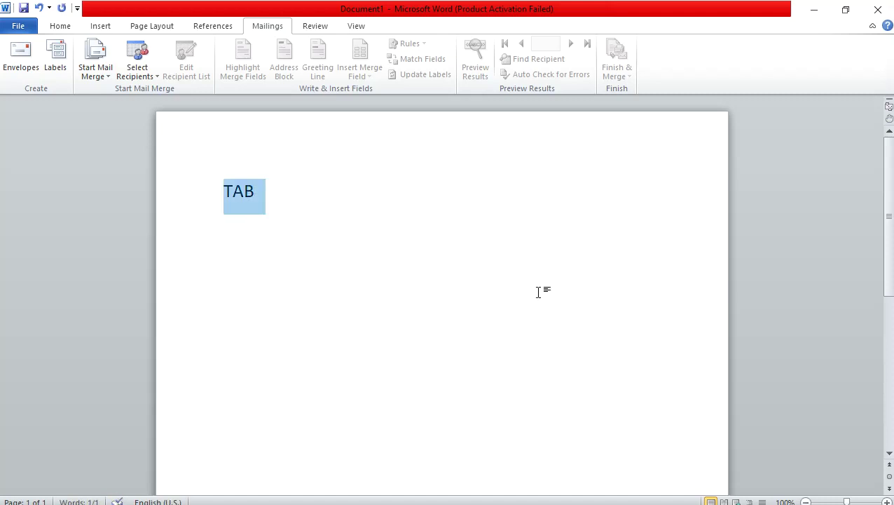
key(ctrl+bracketright)
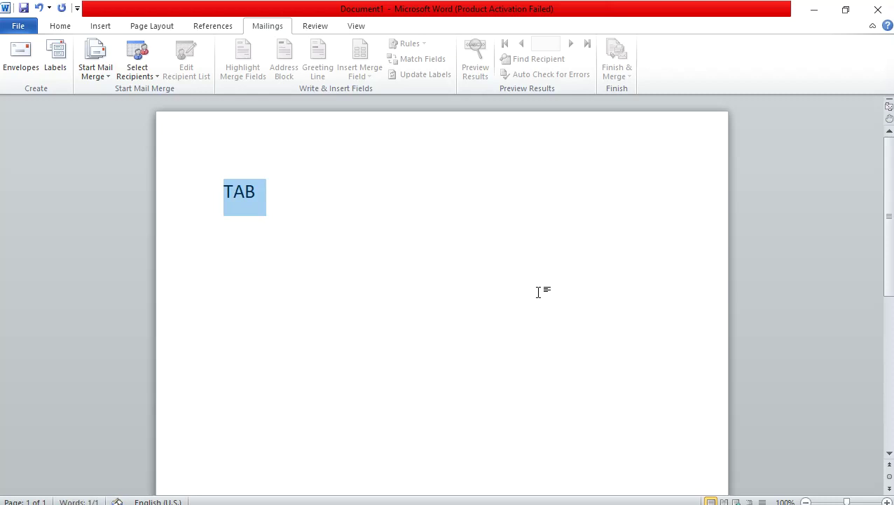
key(ctrl+bracketright)
key(ctrl+bracketright)
key(ctrl+bracketright)
key(ctrl+bracketright)
key(ctrl+bracketright)
key(ctrl+bracketright)
key(ctrl+bracketright)
key(ctrl+bracketright)
key(ctrl+bracketright)
key(ctrl+bracketright)
key(ctrl+bracketright)
key(ctrl+bracketright)
key(ctrl+bracketright)
key(ctrl+bracketright)
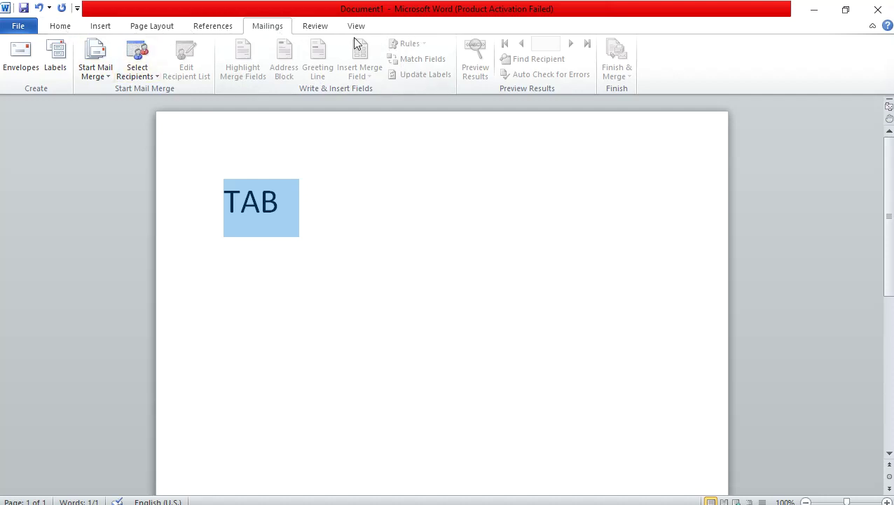
click(73, 28)
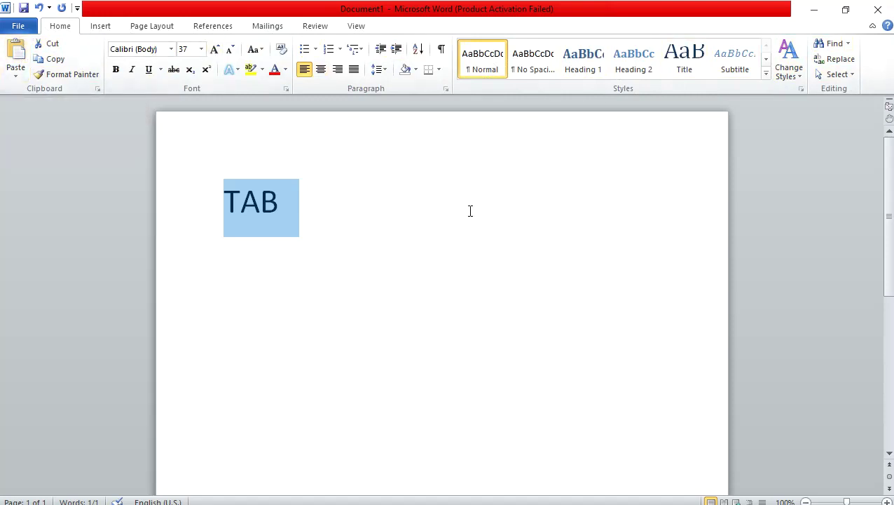
Step: Delete the 37 pt 'TAB', then browse the ribbon tabs back to Home
key(Delete)
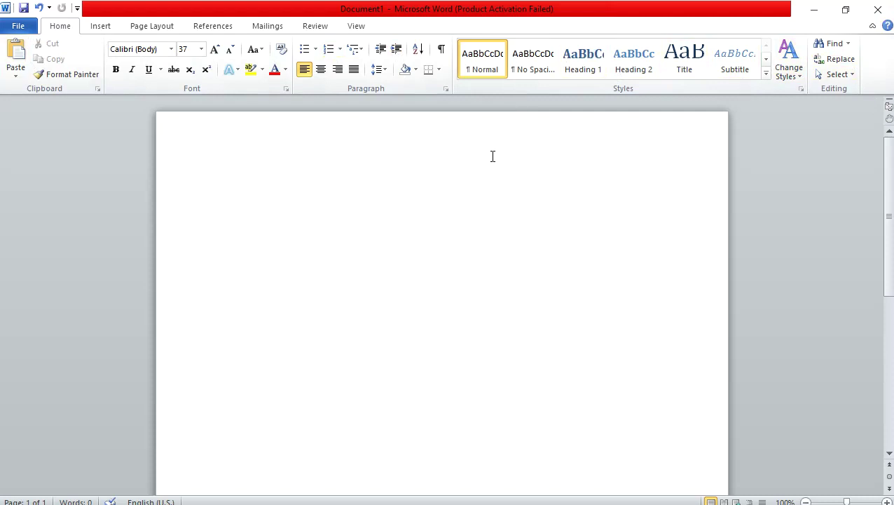
click(146, 27)
click(203, 26)
click(298, 29)
click(355, 27)
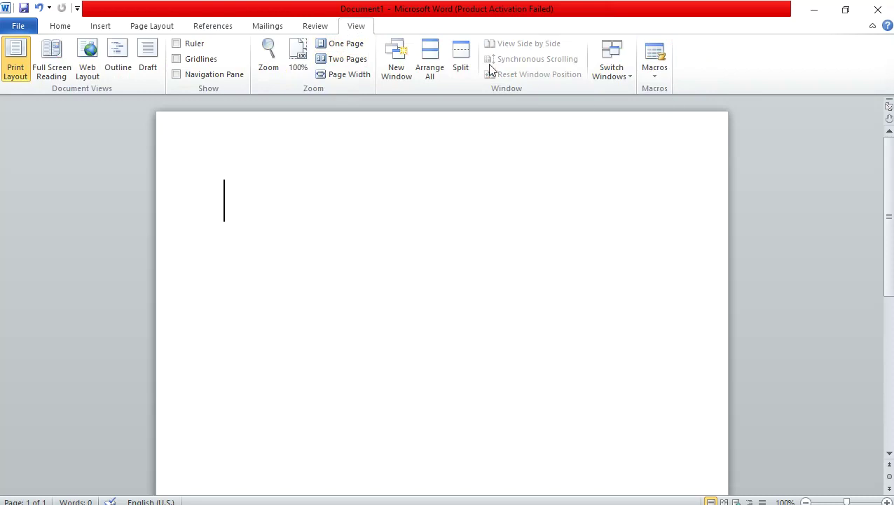
click(317, 26)
click(254, 26)
click(204, 30)
click(159, 26)
click(60, 30)
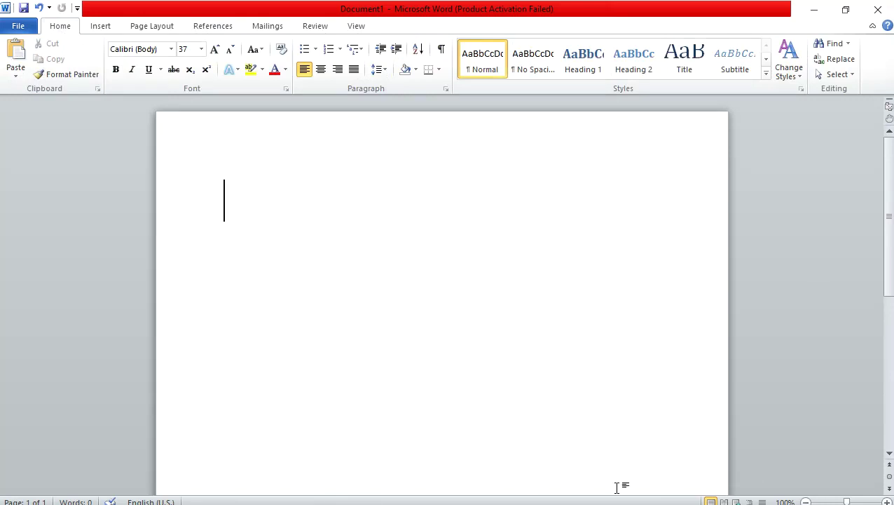
Step: Add blank lines until a second page begins, then scroll back up
drag(889, 203, 883, 156)
key(Return)
key(Return)
key(Return)
key(Return)
key(Return)
key(Return)
key(Return)
key(Return)
key(Return)
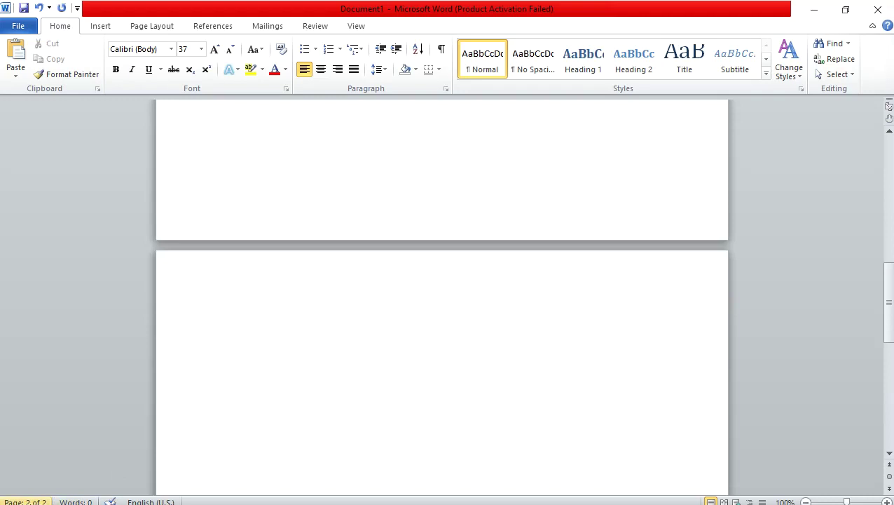
scroll(233, 393, up, 5)
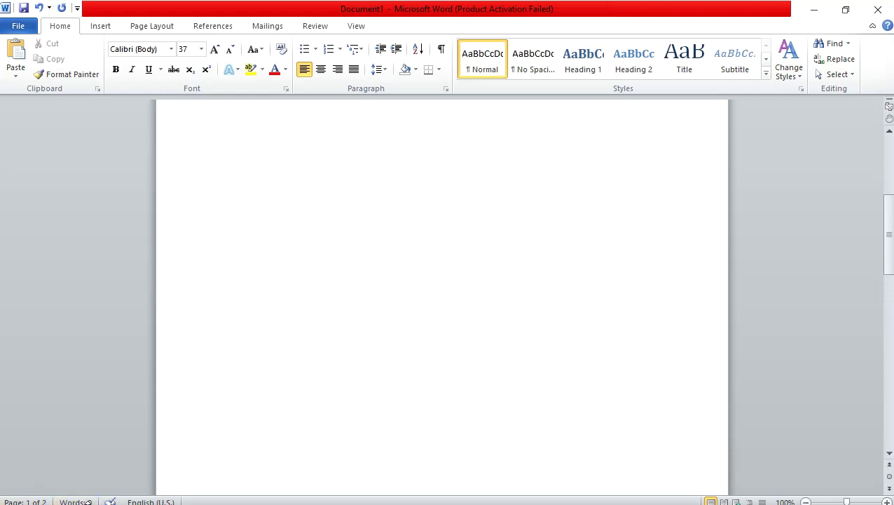
Step: Type 'gjbhbj hjb jybjb jgkb' and check its proofing language without changing it
text(gjbhbj hjb )
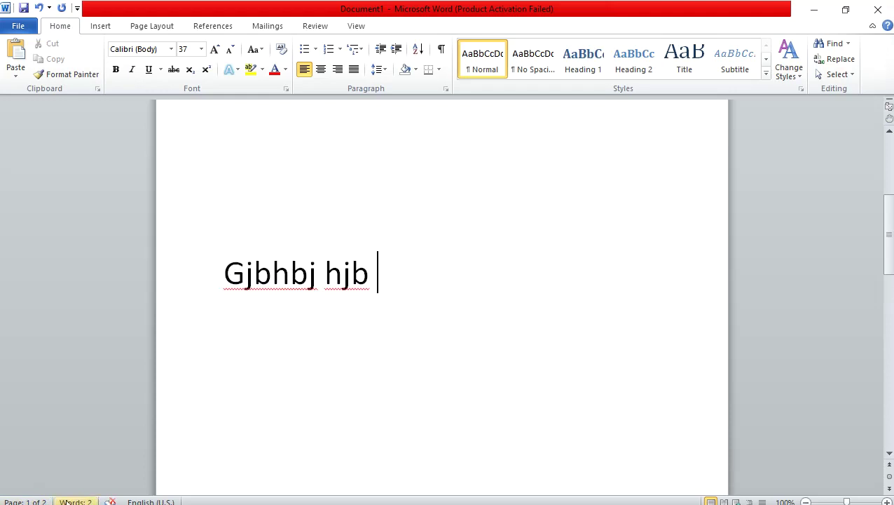
text(jybjb jgkb)
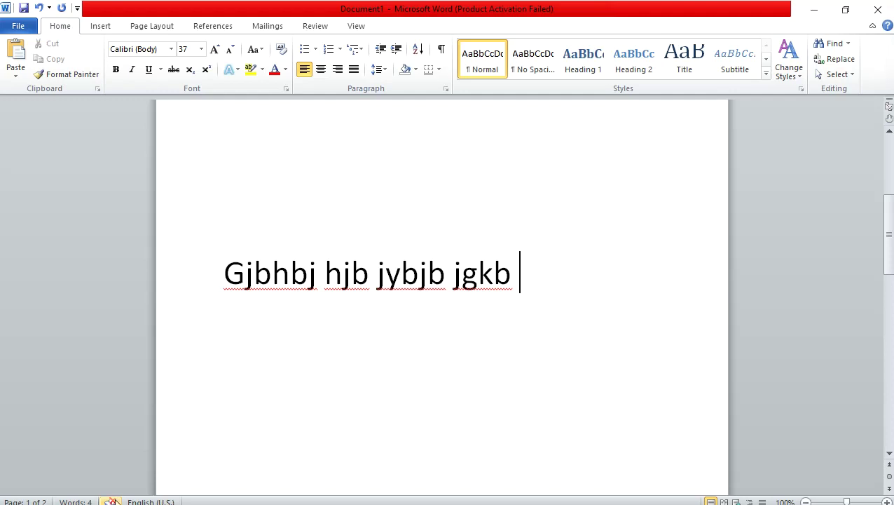
click(173, 502)
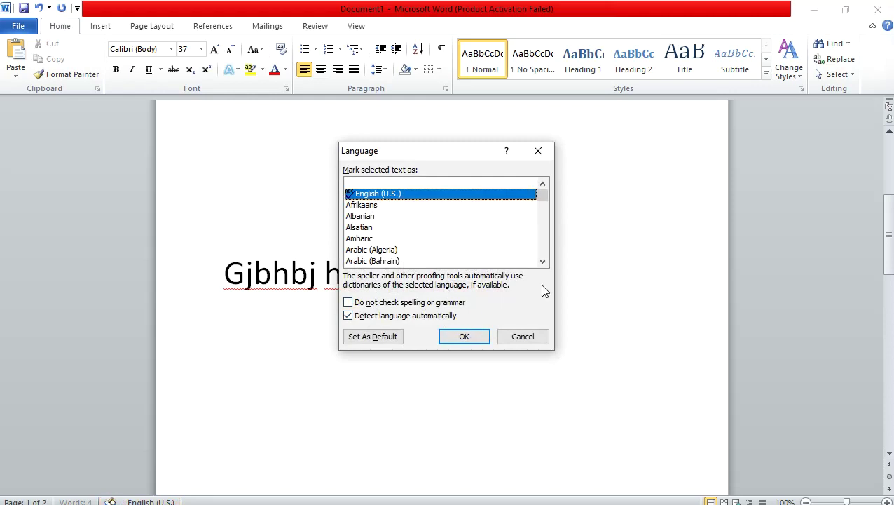
click(512, 339)
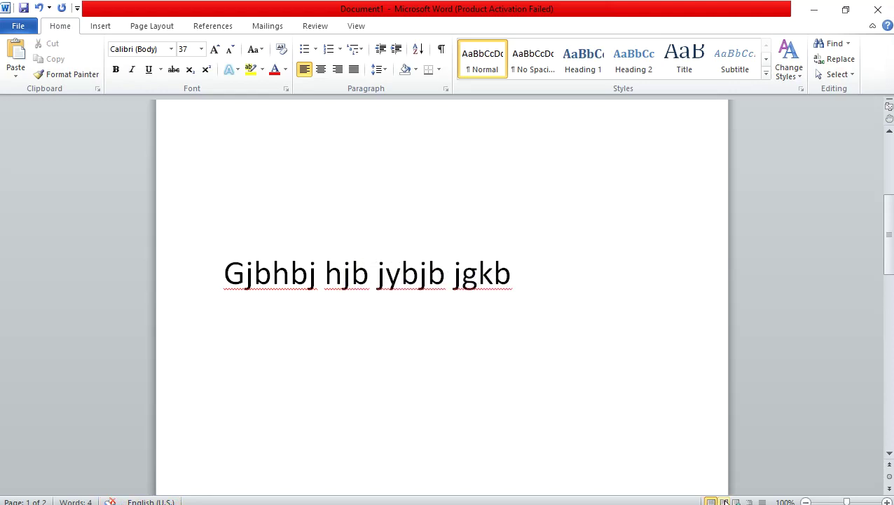
Step: Select all of Document1's typed text and blank lines and delete them
click(359, 27)
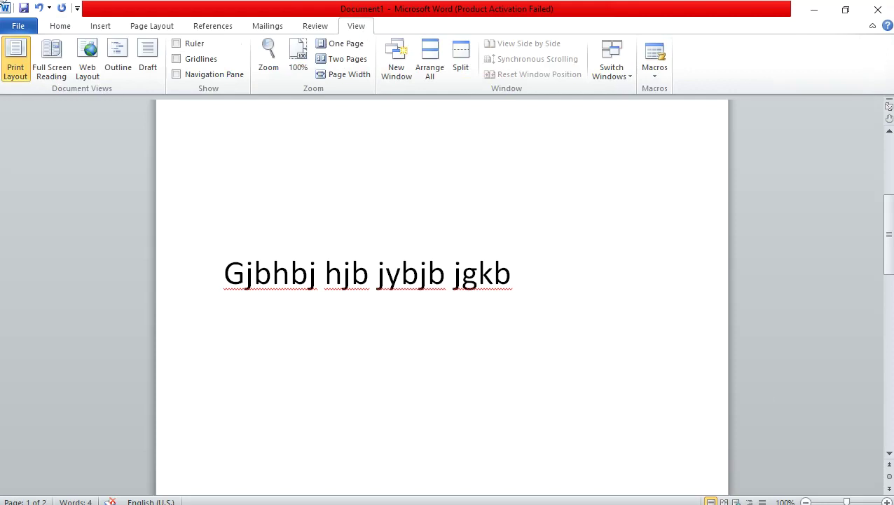
click(52, 29)
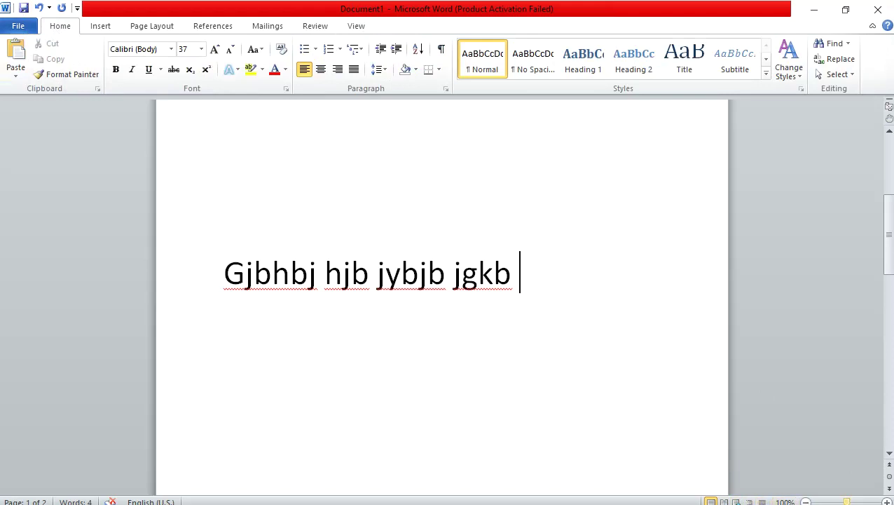
mouse_move(846, 501)
mouse_down()
mouse_move(814, 501)
mouse_move(861, 501)
mouse_move(828, 501)
mouse_up()
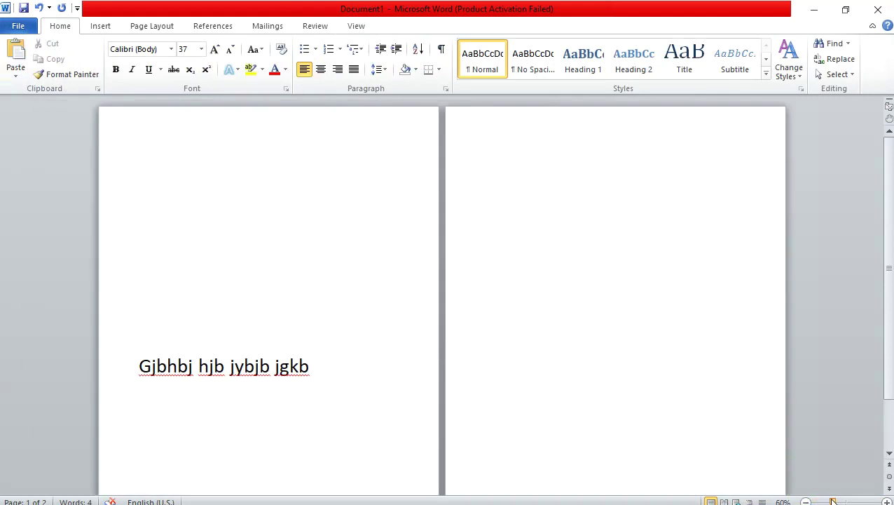
drag(828, 501, 847, 501)
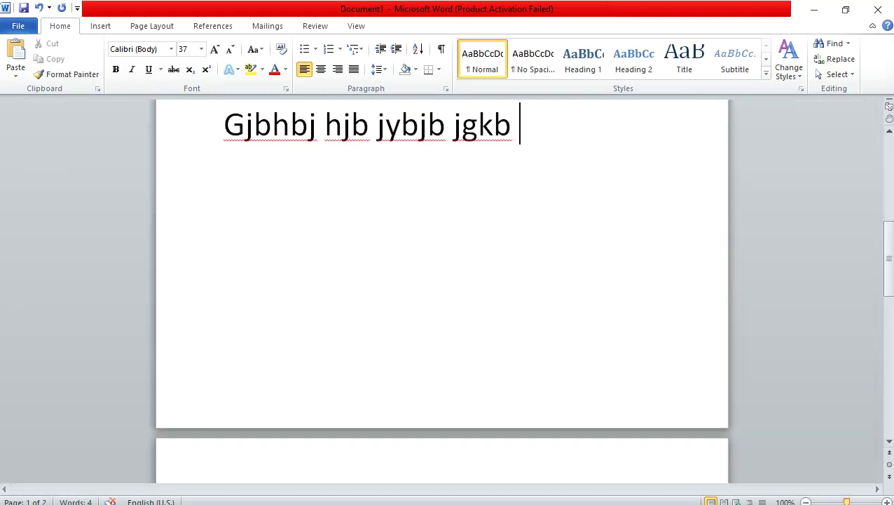
scroll(410, 345, up, 5)
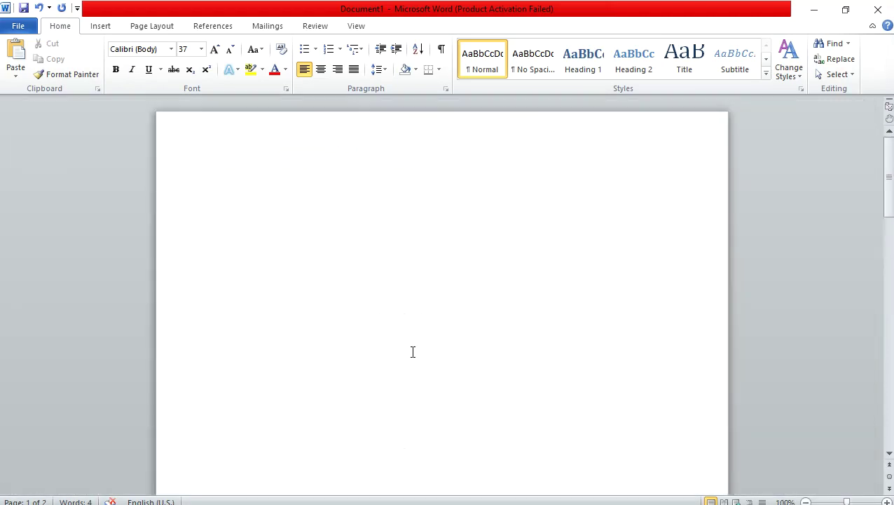
drag(489, 331, 35, 85)
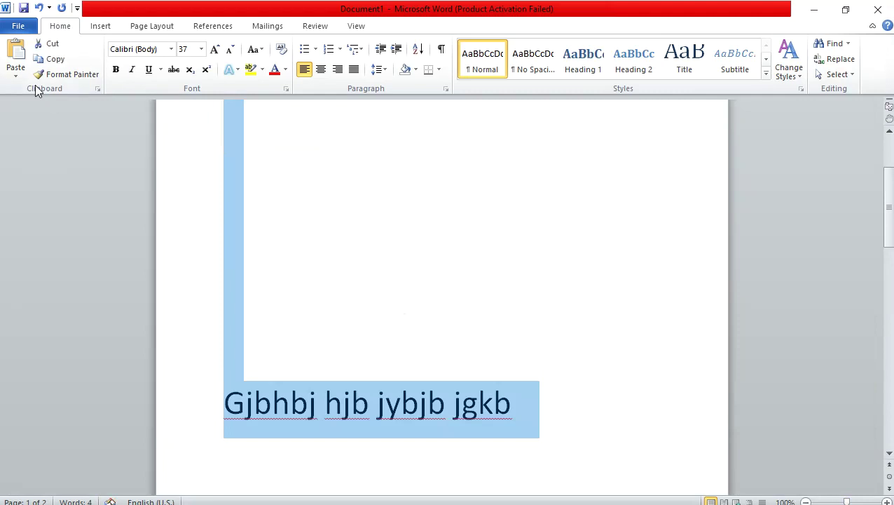
key(Delete)
scroll(71, 158, up, 1)
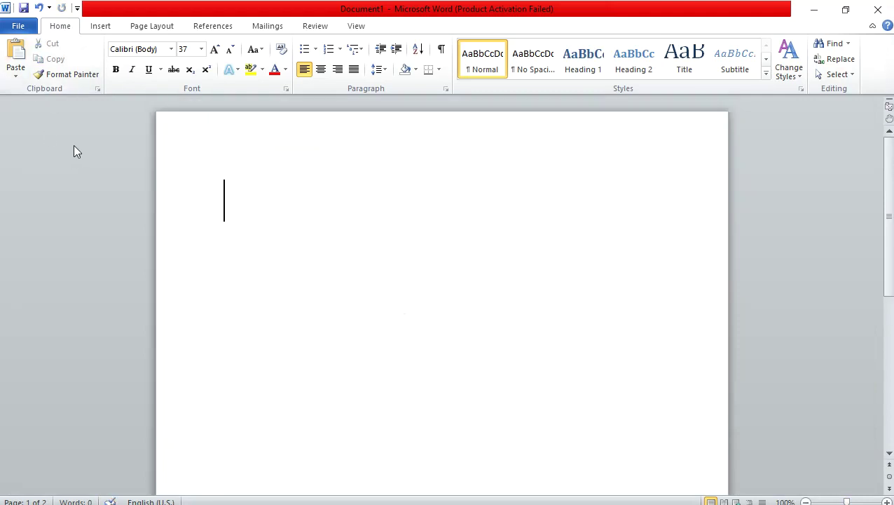
Step: Reset the page zoom to 100% and return to the Home formatting options
click(358, 29)
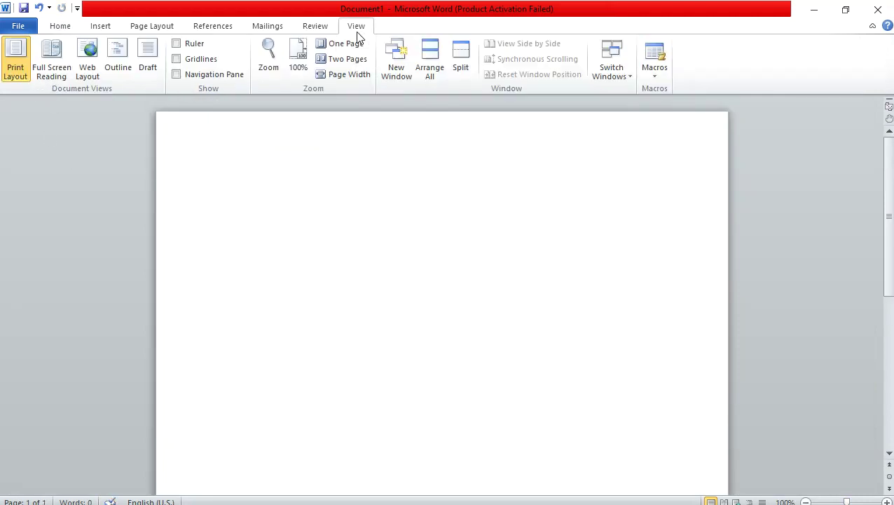
click(298, 70)
click(54, 28)
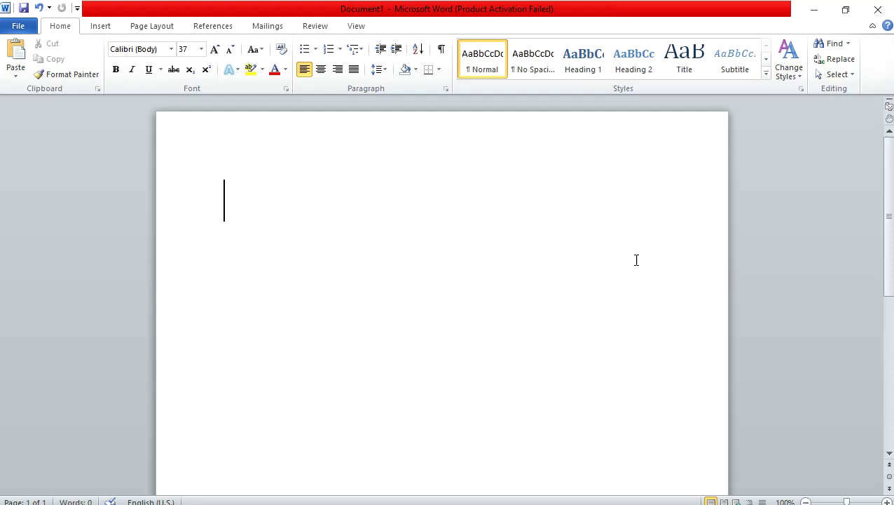
Step: Turn on the horizontal and vertical rulers around the empty page
click(889, 106)
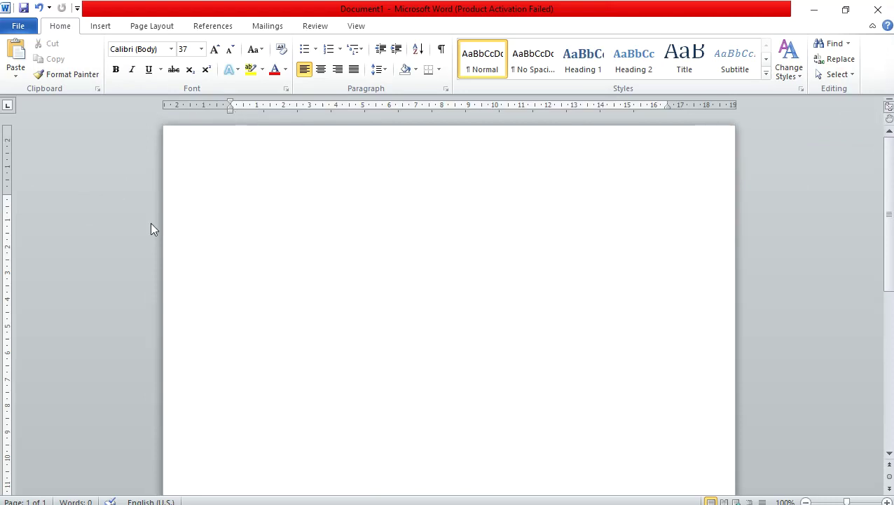
Step: Move the first-line indent to about the 3.5 ruler mark, then close Word to reach the save prompt
drag(231, 103, 236, 103)
drag(230, 109, 322, 109)
drag(417, 102, 323, 99)
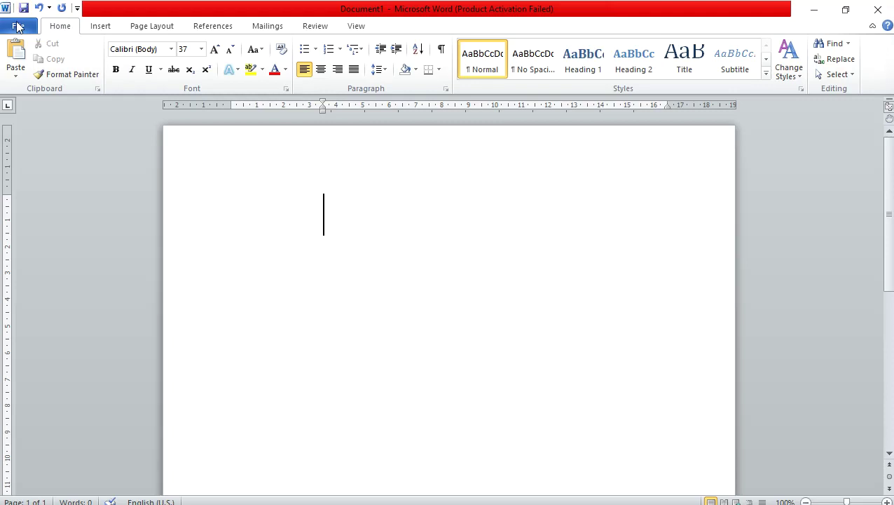
click(17, 26)
click(878, 10)
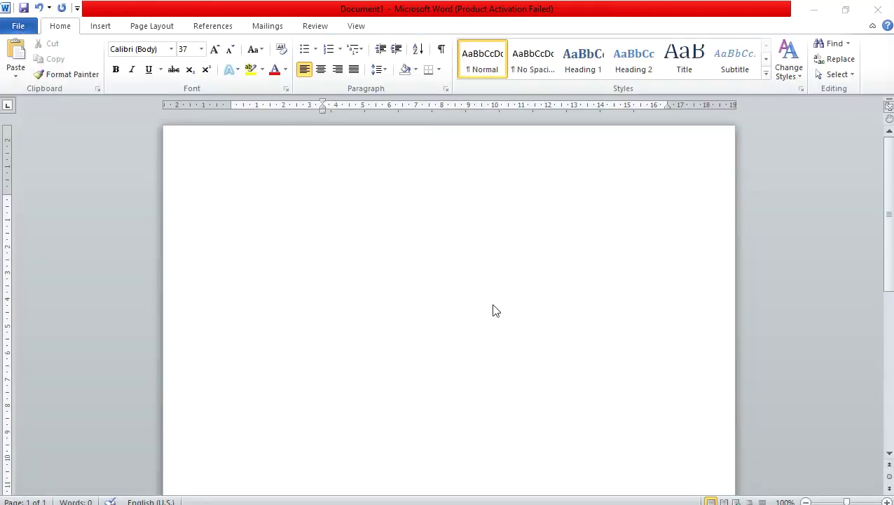